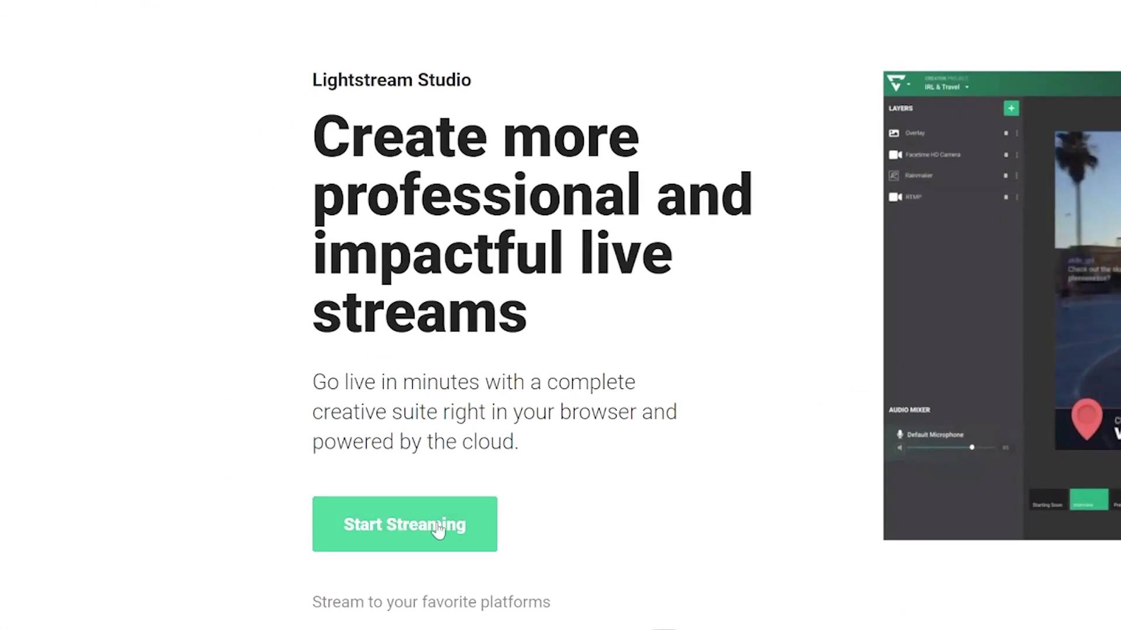
- Start a new streaming project and create two RTMP sources, one per player
{"action": "left_click", "coordinate": [437, 529]}
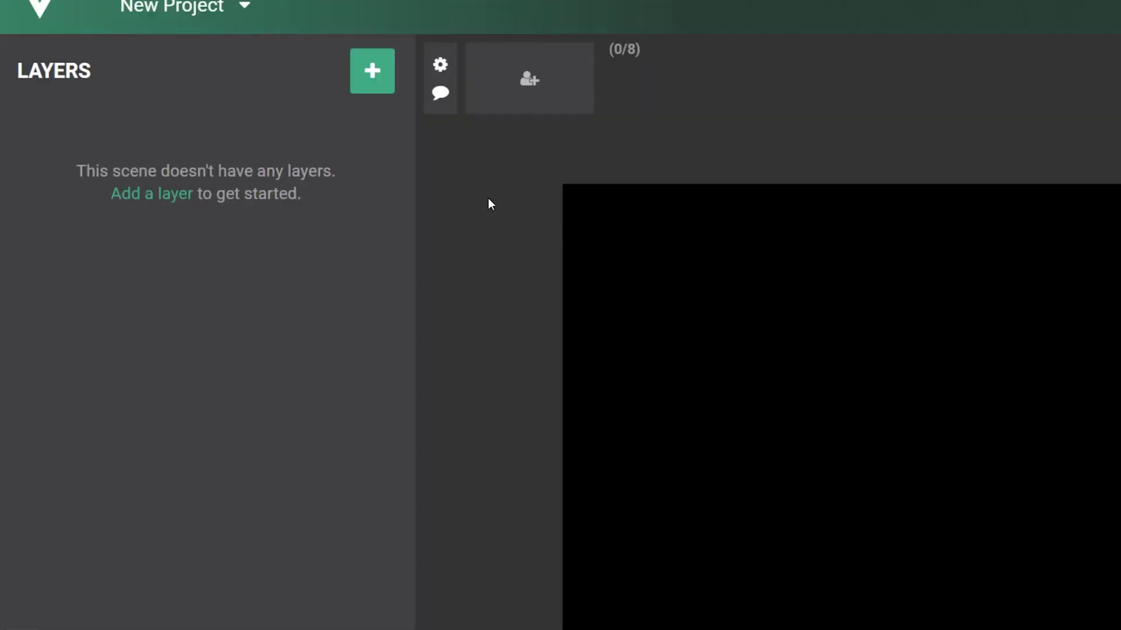
{"action": "left_click", "coordinate": [374, 75]}
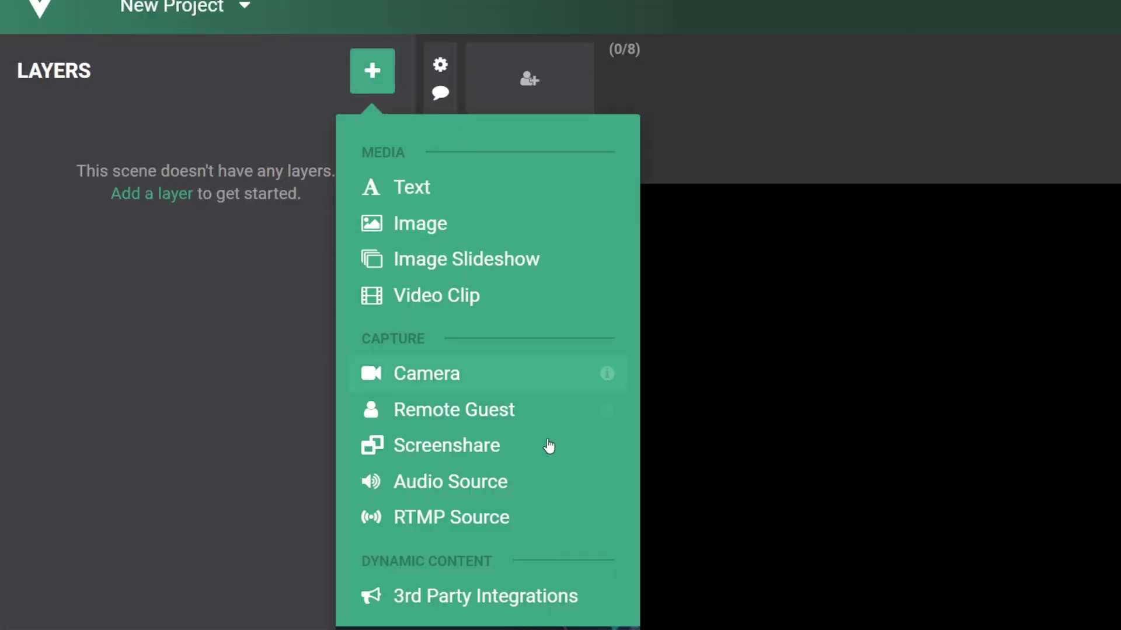
{"action": "left_click", "coordinate": [530, 517]}
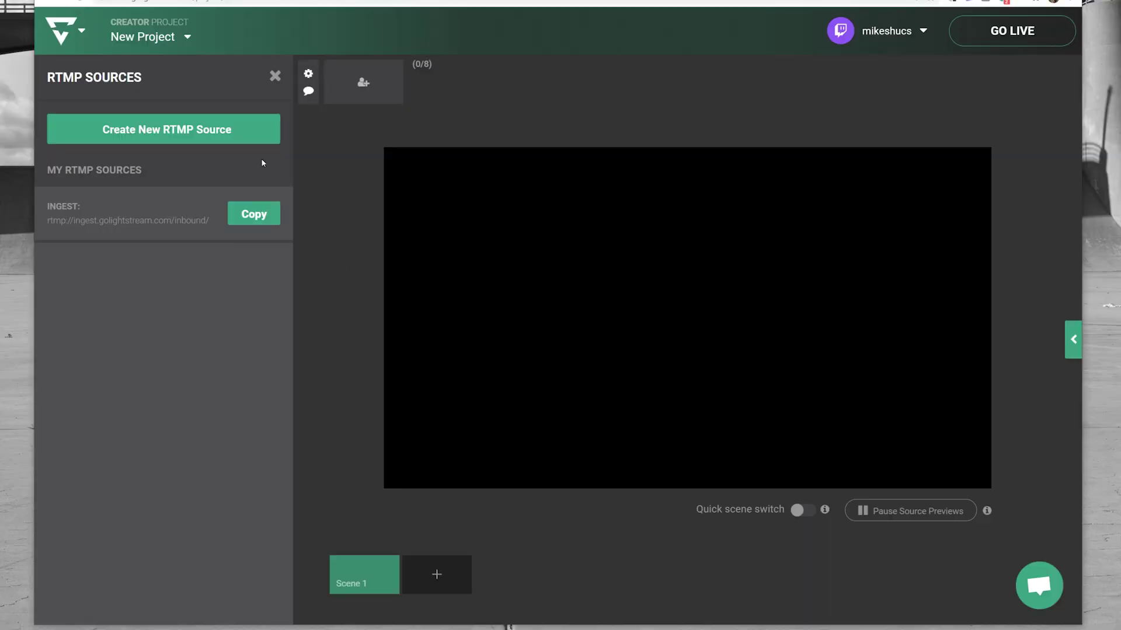
{"action": "left_click", "coordinate": [228, 132]}
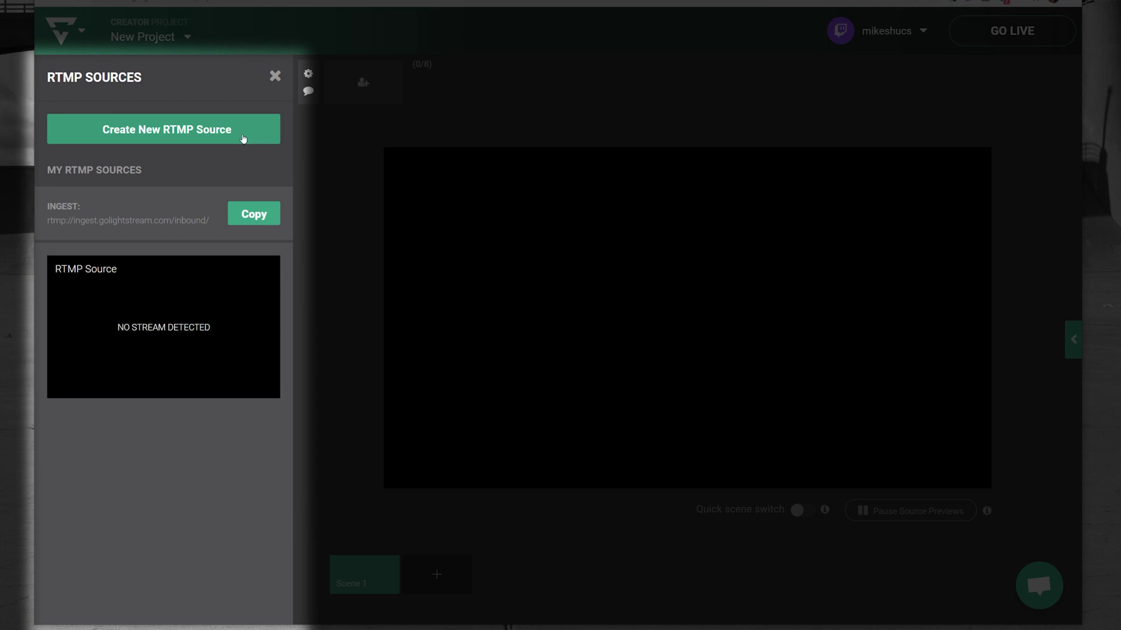
{"action": "left_click", "coordinate": [244, 138]}
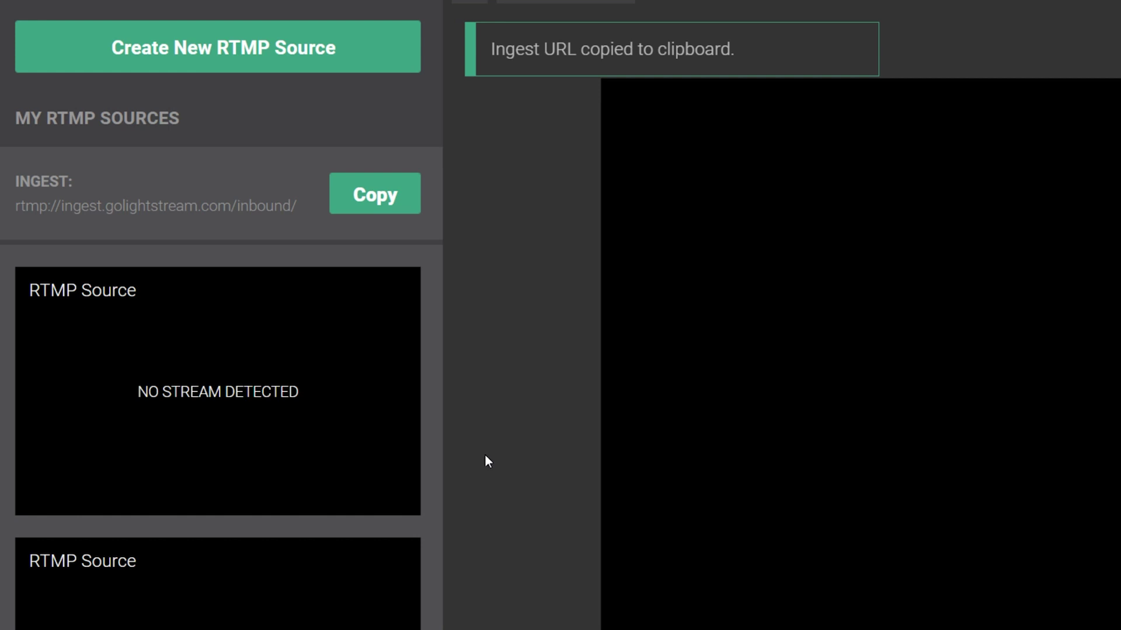
{"action": "mouse_move", "coordinate": [325, 462]}
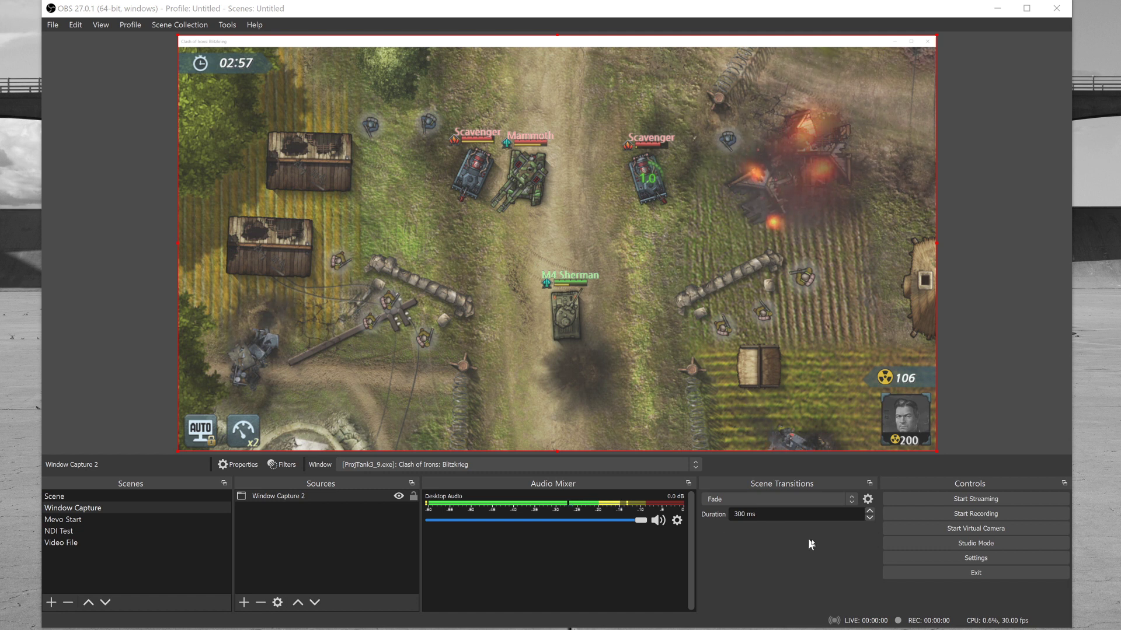
- Set OBS's stream service to Custom with Lightstream's ingest server URL and save
{"action": "left_click", "coordinate": [902, 557]}
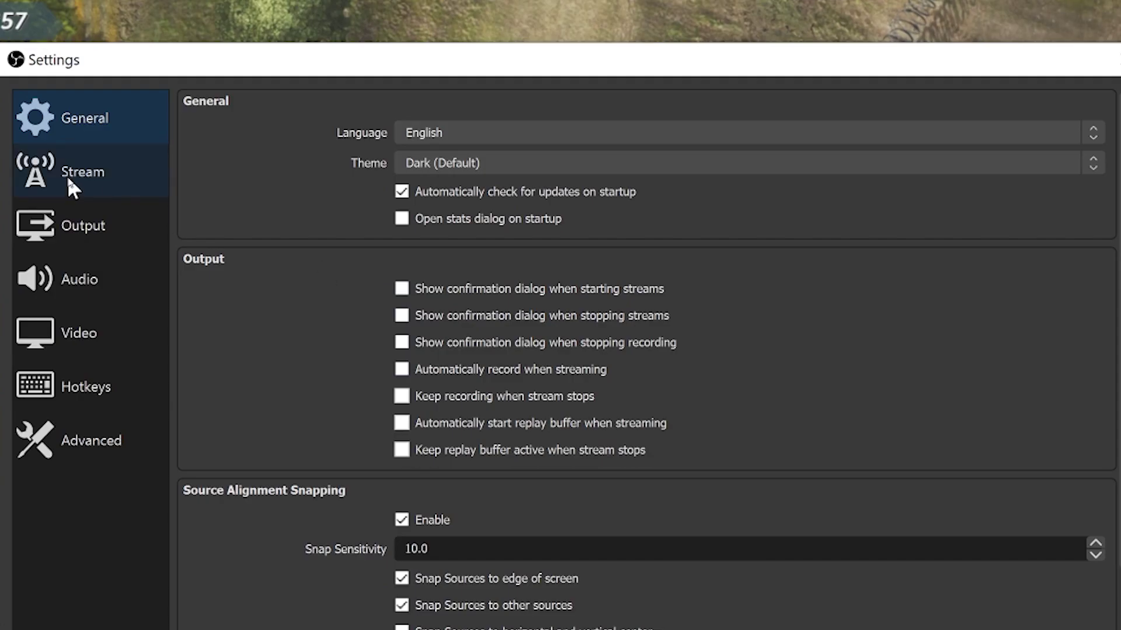
{"action": "left_click", "coordinate": [66, 175]}
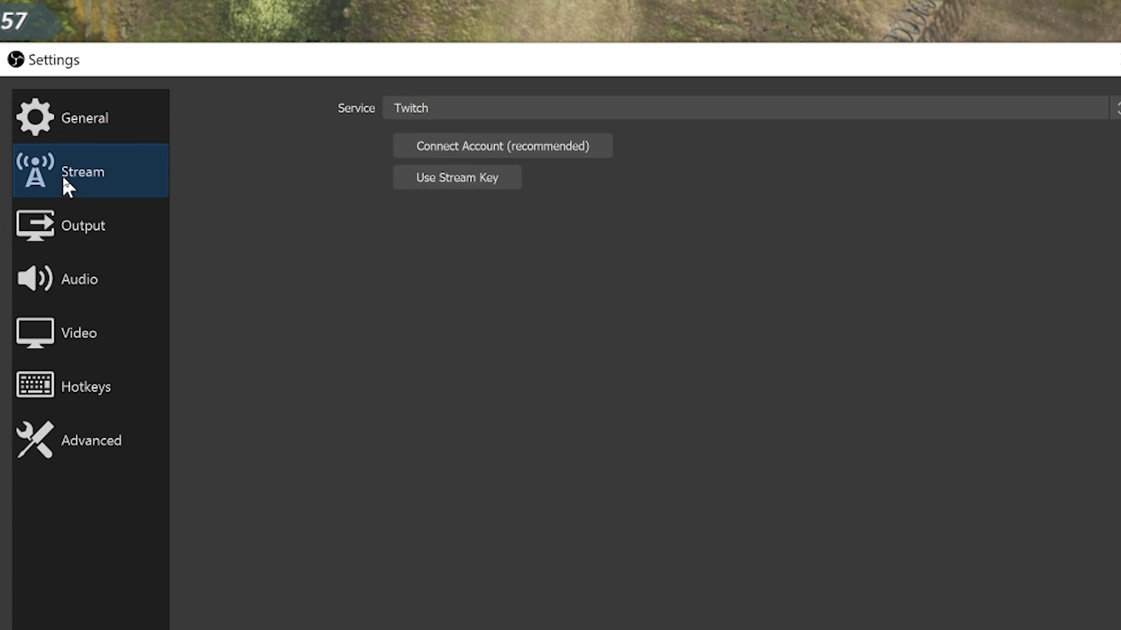
{"action": "left_click", "coordinate": [448, 103]}
{"action": "left_click", "coordinate": [443, 124]}
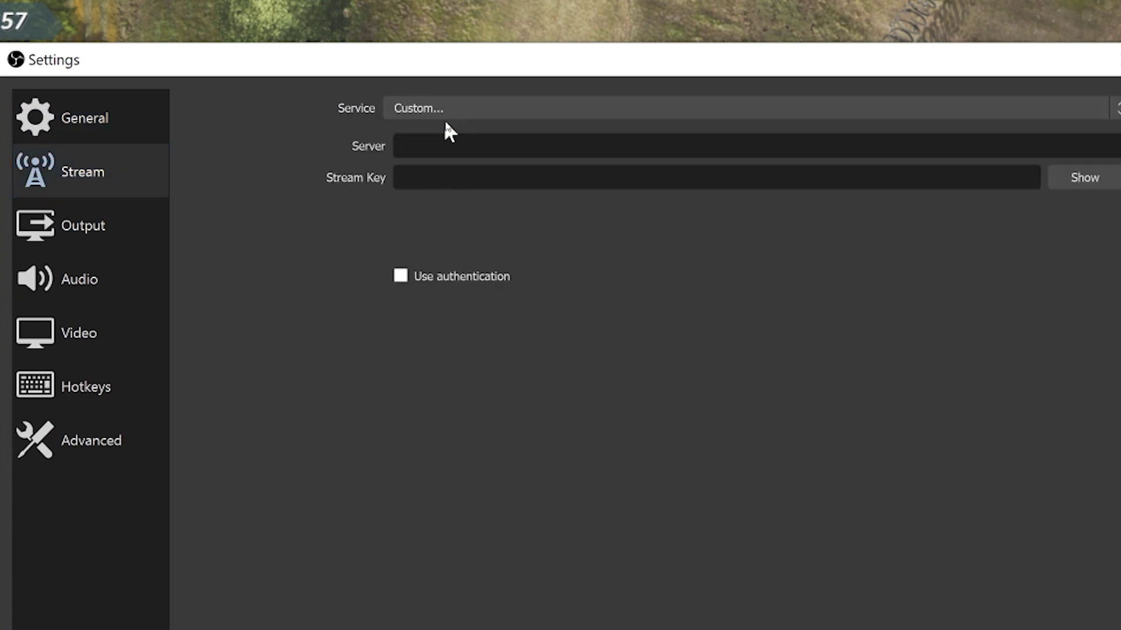
{"action": "left_click", "coordinate": [439, 146]}
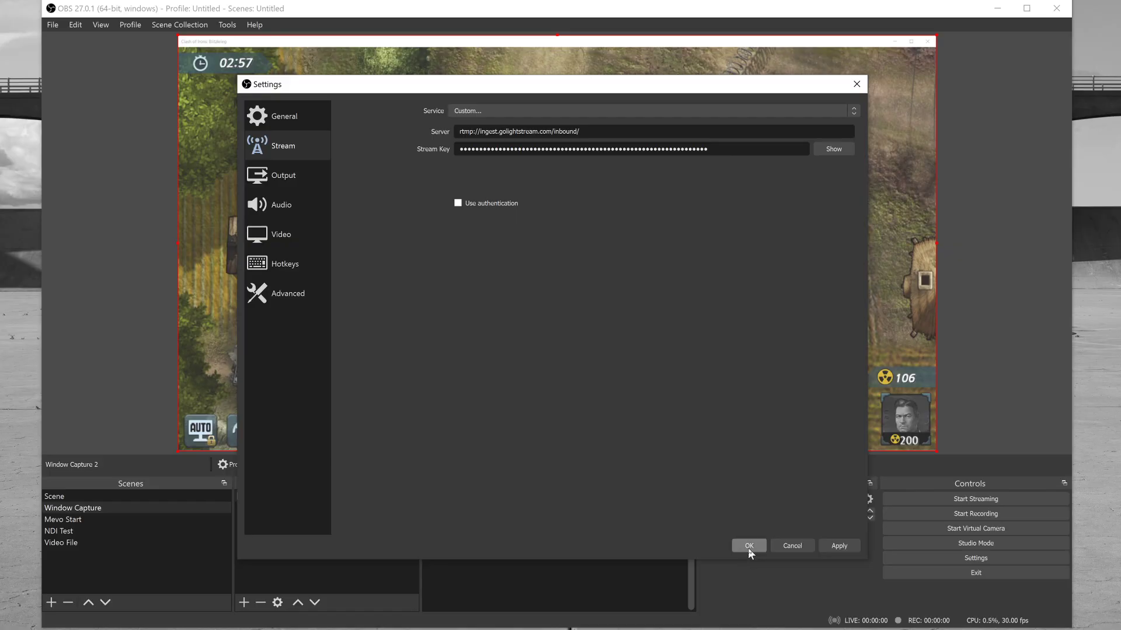
{"action": "left_click", "coordinate": [747, 548]}
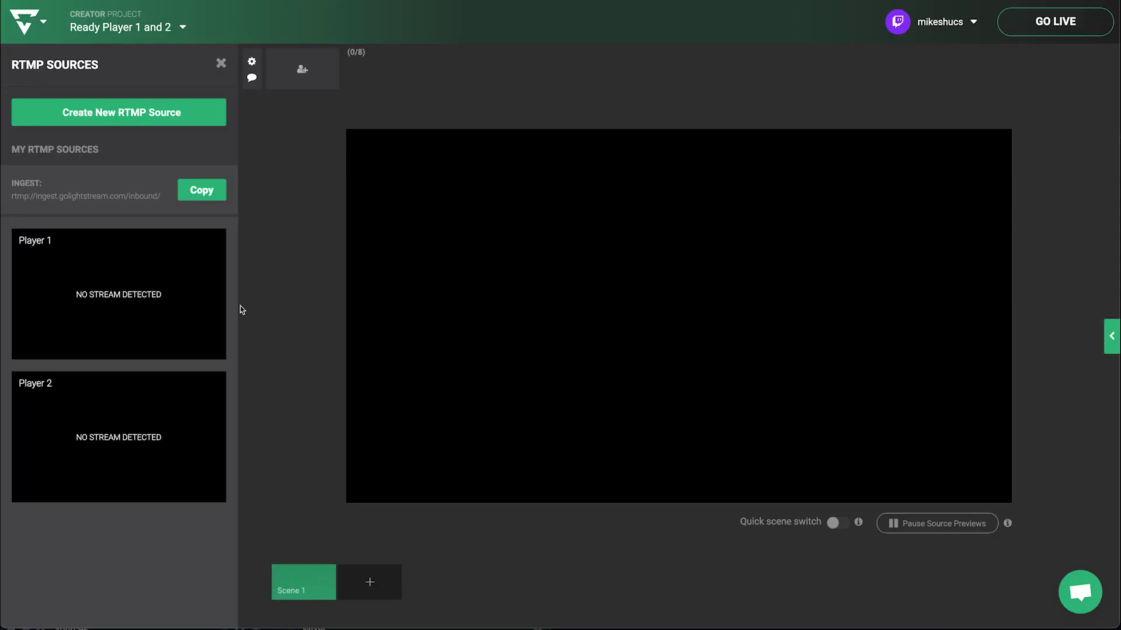
- Add Player 1's feed resized to 1104x621, then add and resize Player 2's feed
{"action": "left_click", "coordinate": [106, 298]}
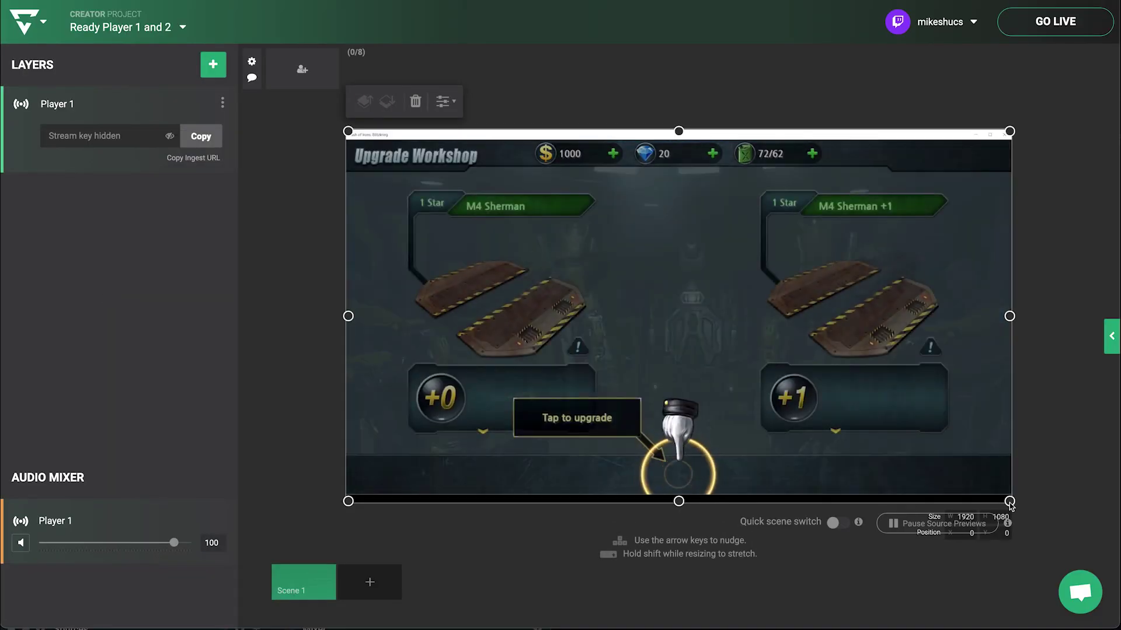
{"action": "left_click_drag", "start_coordinate": [1009, 501], "coordinate": [724, 340]}
{"action": "left_click", "coordinate": [215, 73]}
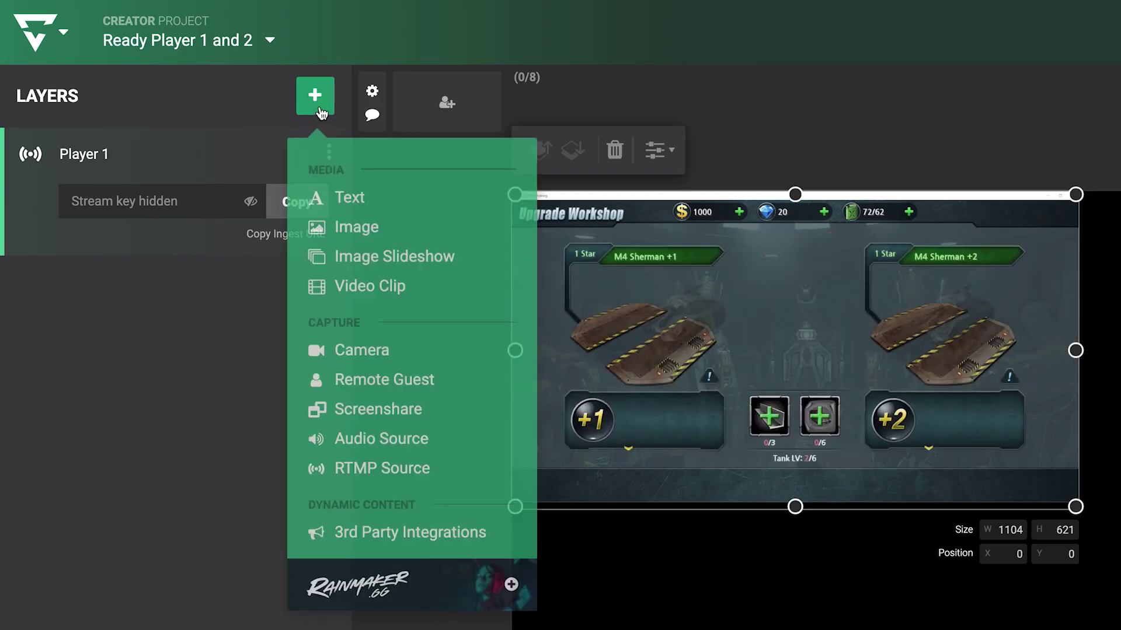
{"action": "left_click", "coordinate": [443, 472]}
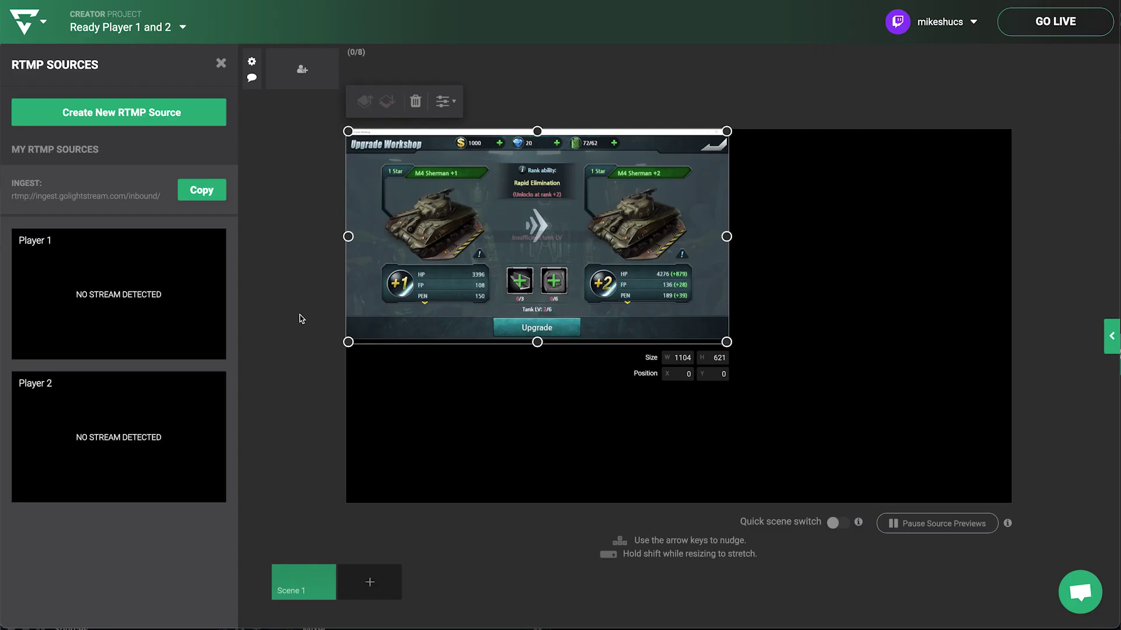
{"action": "left_click", "coordinate": [126, 442]}
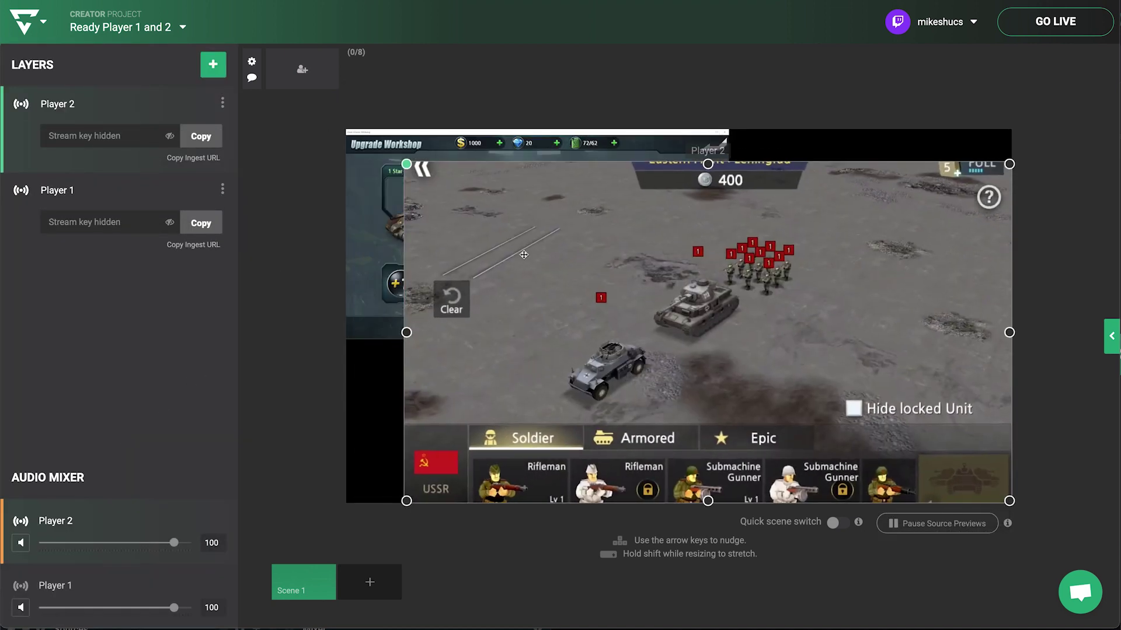
{"action": "left_click_drag", "start_coordinate": [733, 348], "coordinate": [660, 308]}
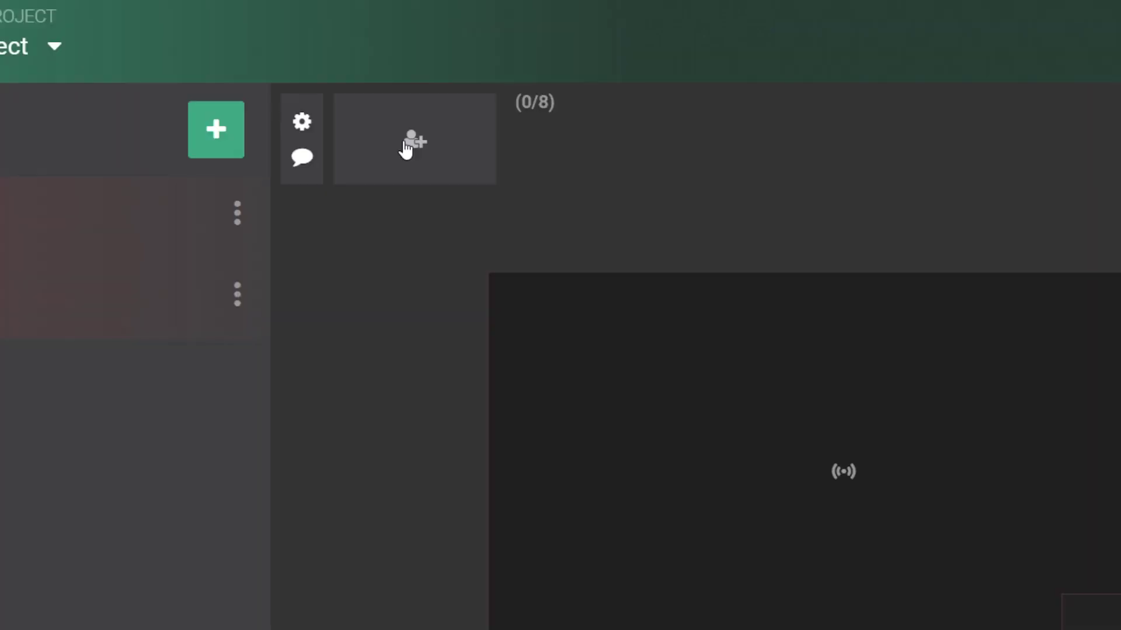
- Join as a guest Player 1, add and shrink the webcam layer, then go live
{"action": "left_click", "coordinate": [338, 81]}
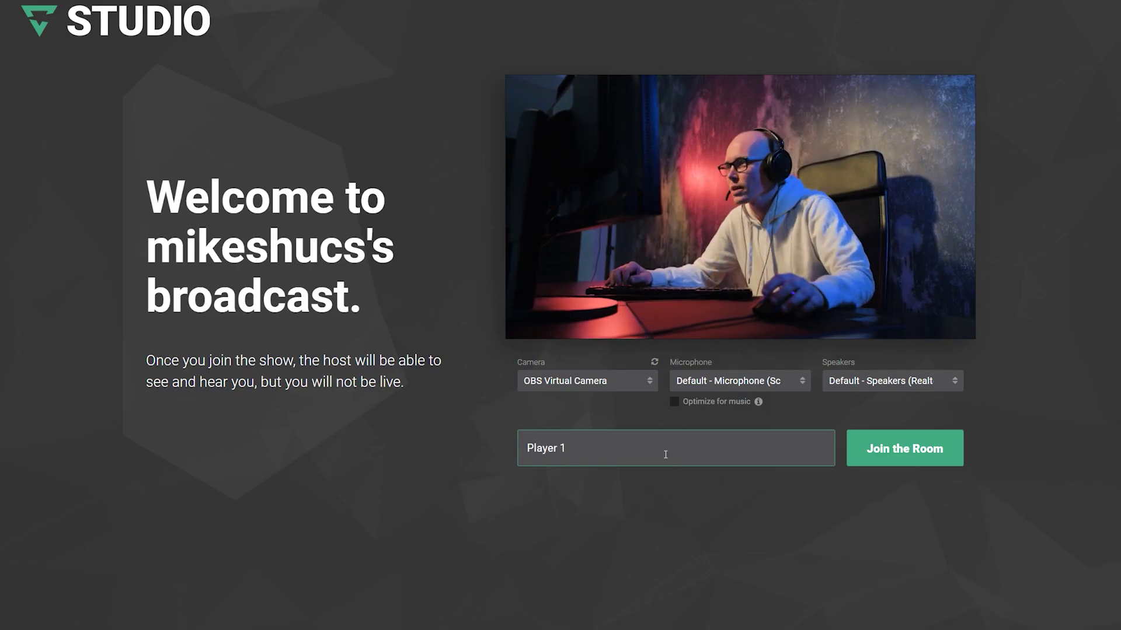
{"action": "left_click", "coordinate": [921, 450]}
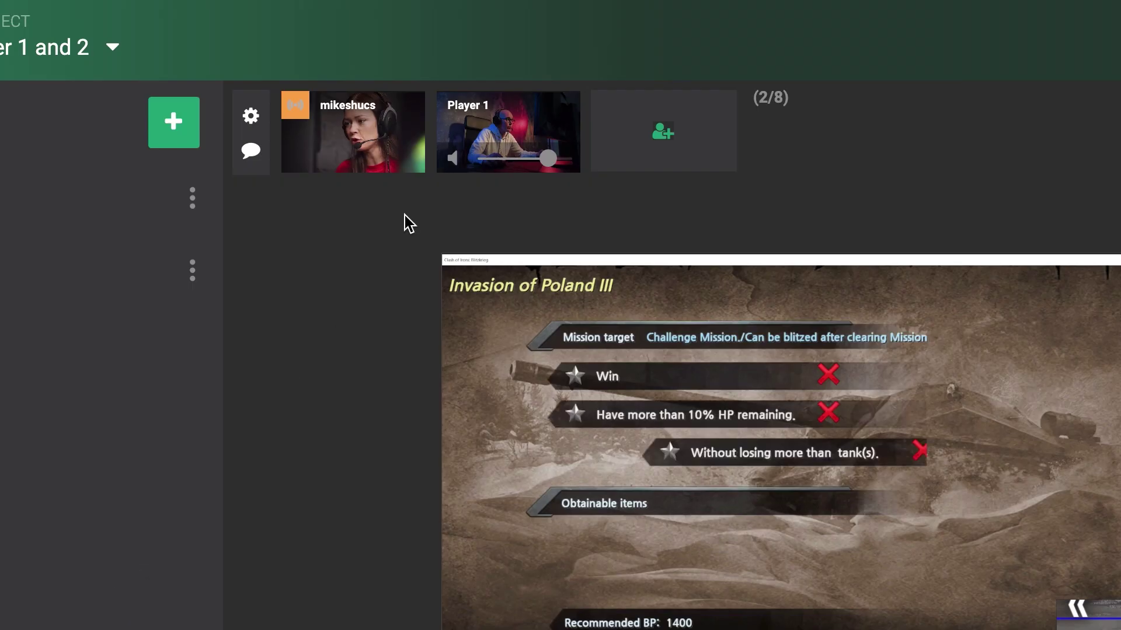
{"action": "left_click", "coordinate": [501, 133]}
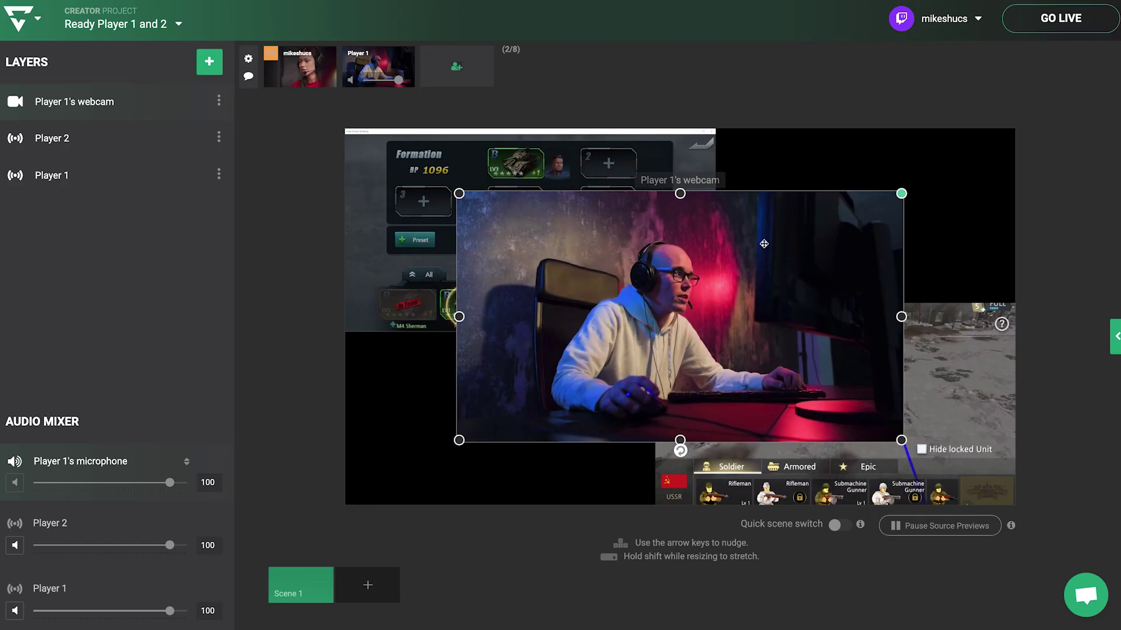
{"action": "left_click_drag", "start_coordinate": [900, 193], "coordinate": [642, 309]}
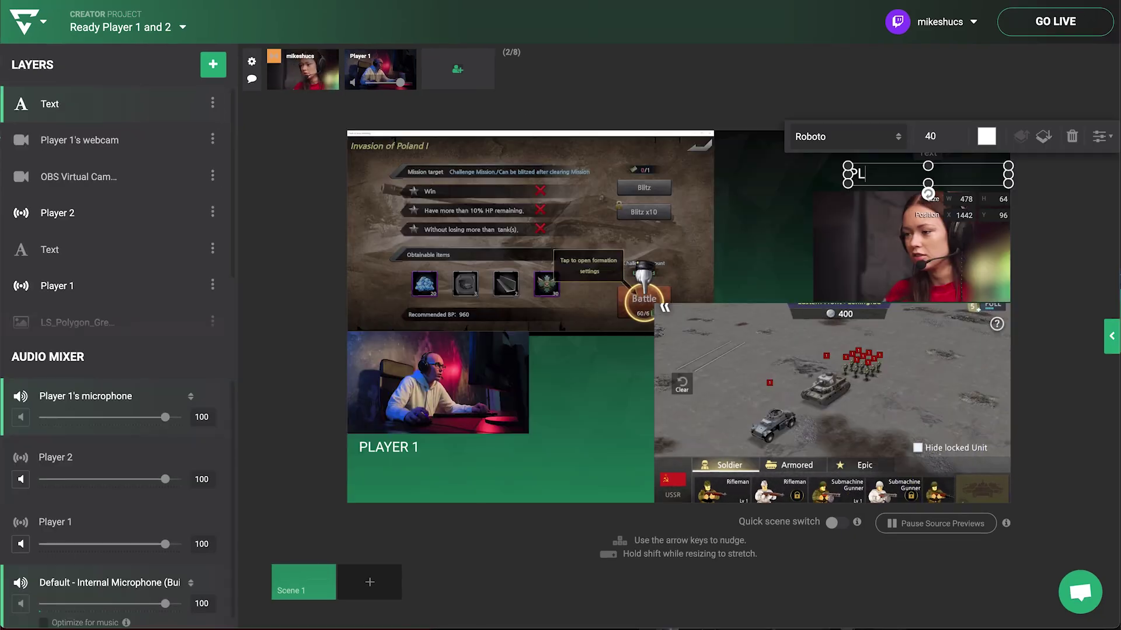
{"action": "type", "text": "R 2"}
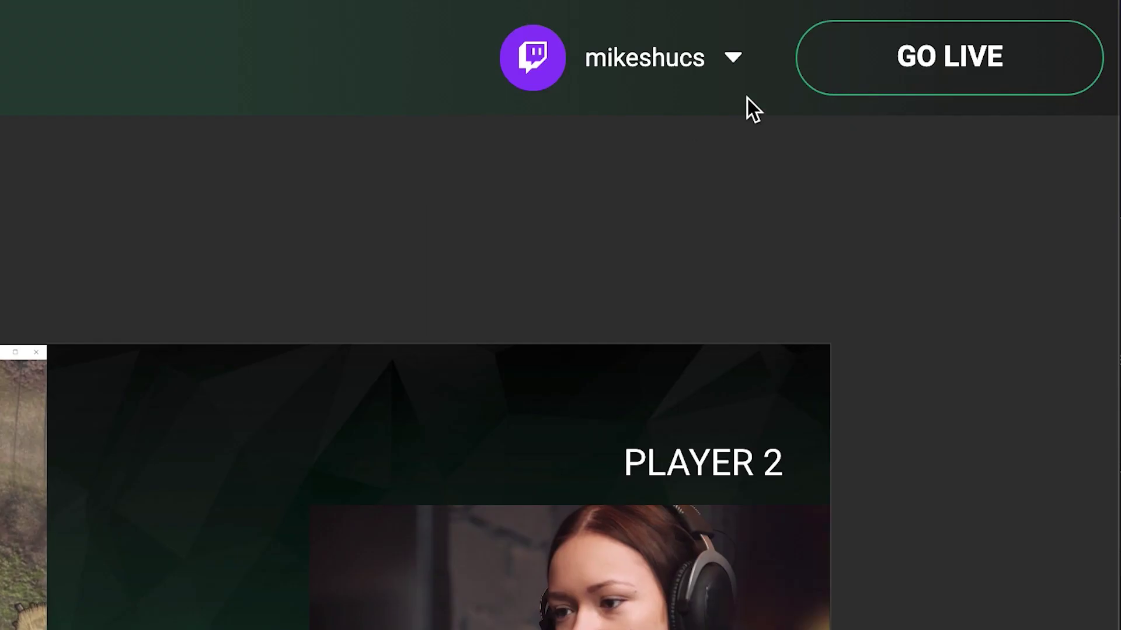
{"action": "left_click", "coordinate": [928, 59]}
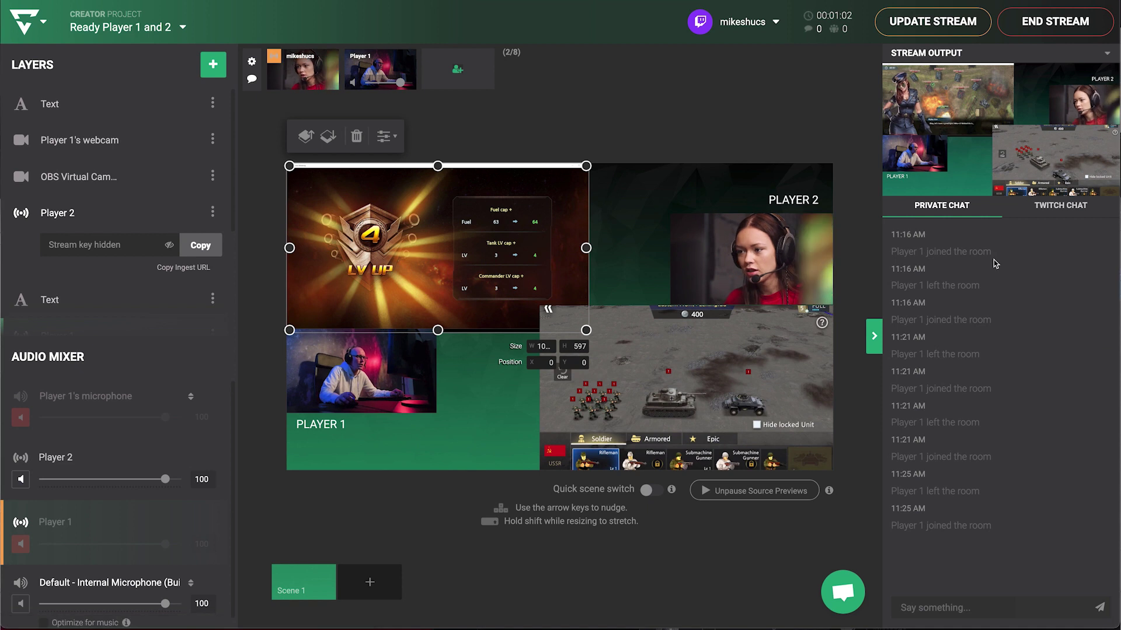
{"action": "left_click", "coordinate": [826, 142]}
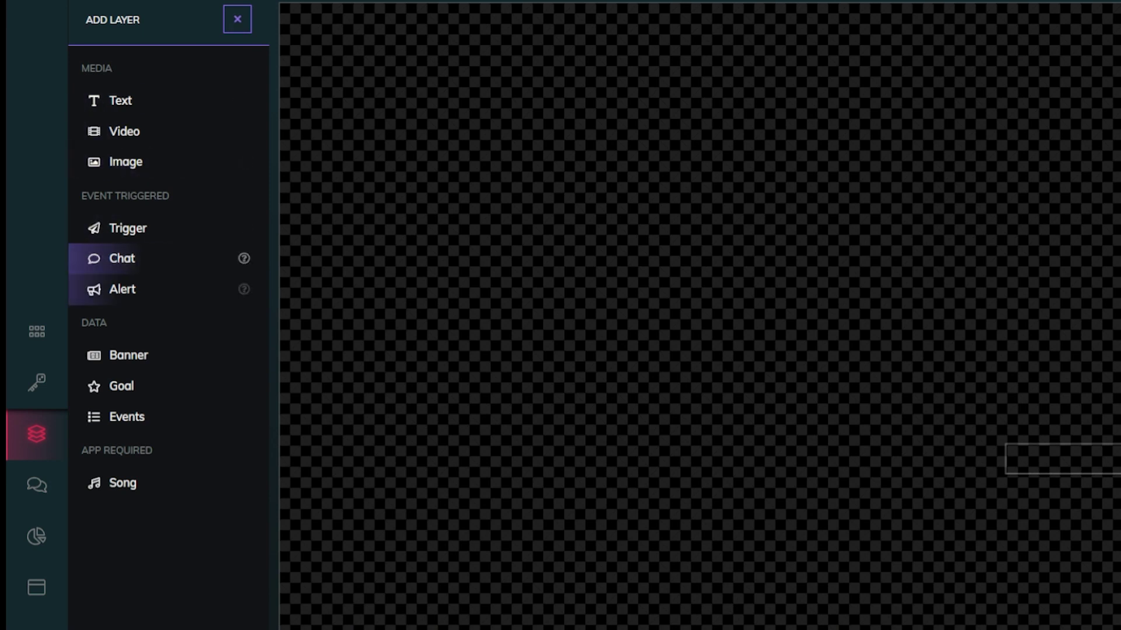
- Open Alert Settings, choose the alert type to test, and go live on Twitch
{"action": "left_click", "coordinate": [122, 289]}
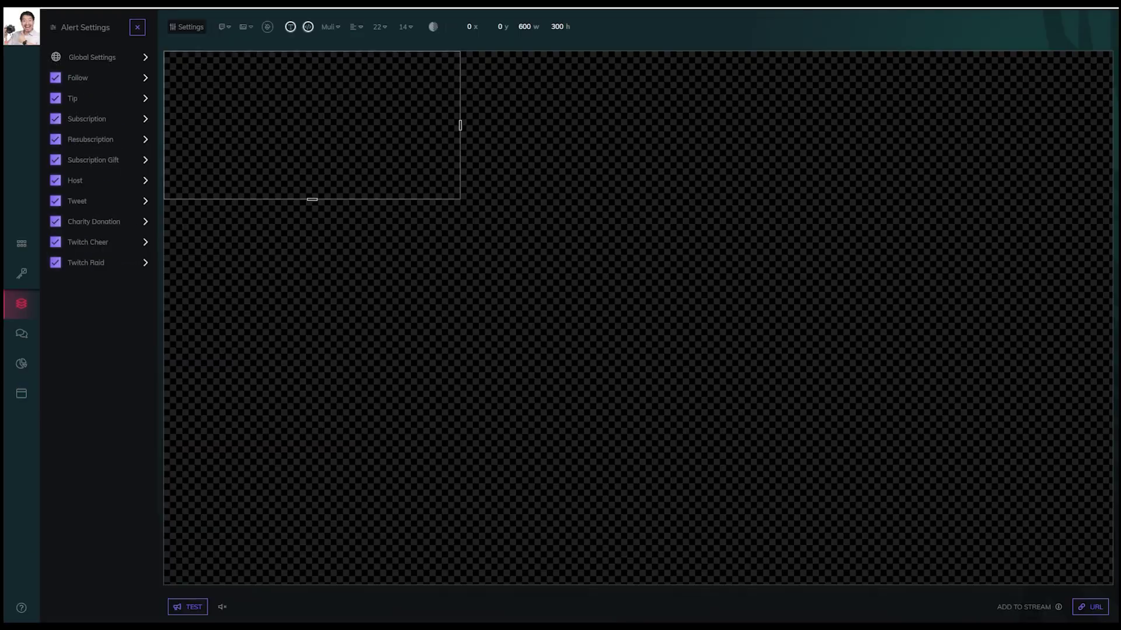
{"action": "left_click", "coordinate": [187, 607]}
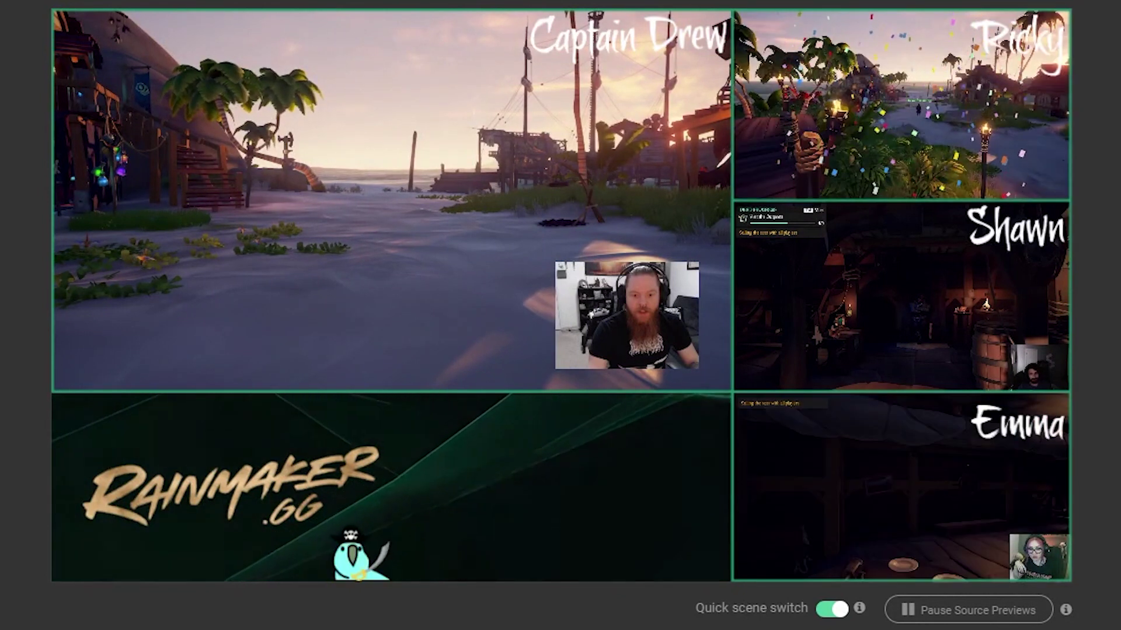
{"action": "left_click", "coordinate": [1085, 73]}
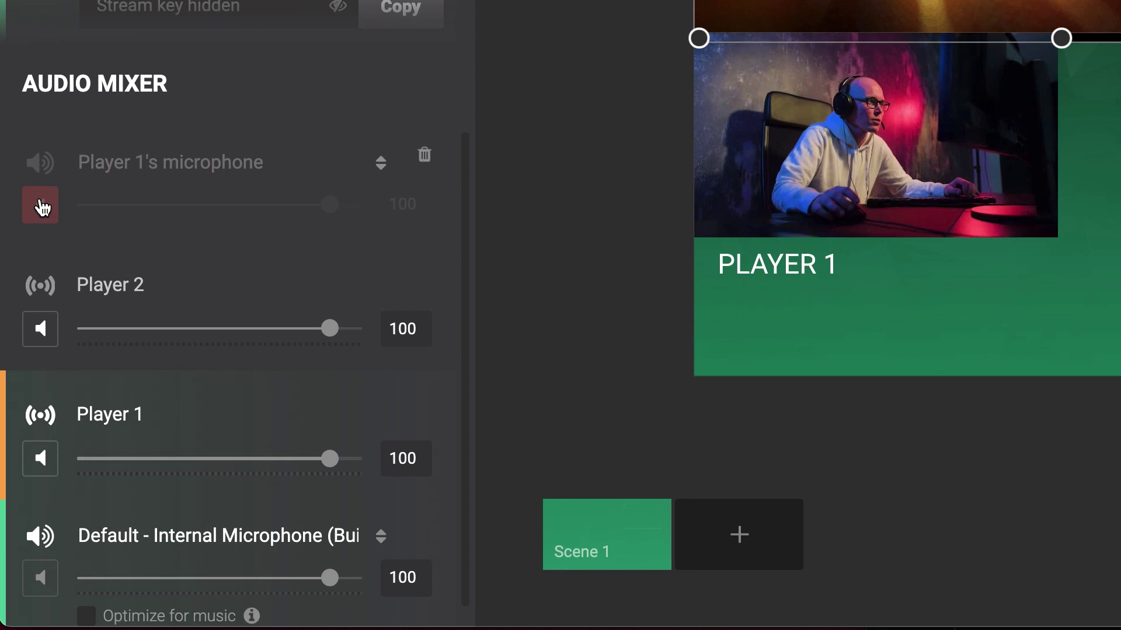
- Turn off the red mute on Player 1's microphone in the Audio Mixer
{"action": "left_click", "coordinate": [40, 205]}
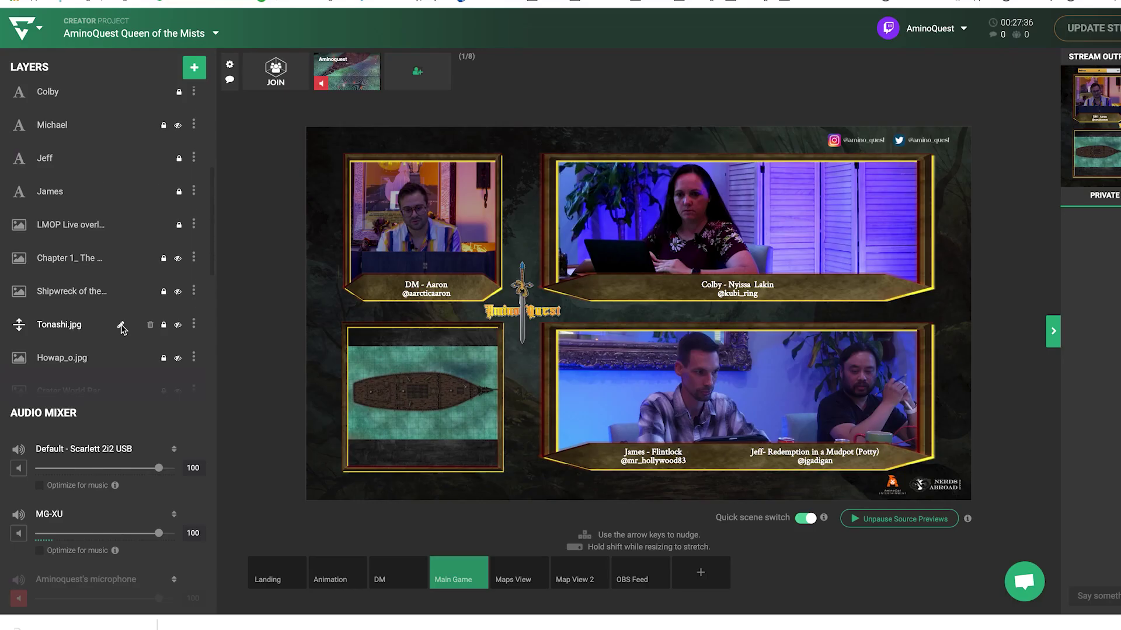
{"action": "scroll", "coordinate": [122, 330], "scroll_direction": "down", "scroll_amount": 8}
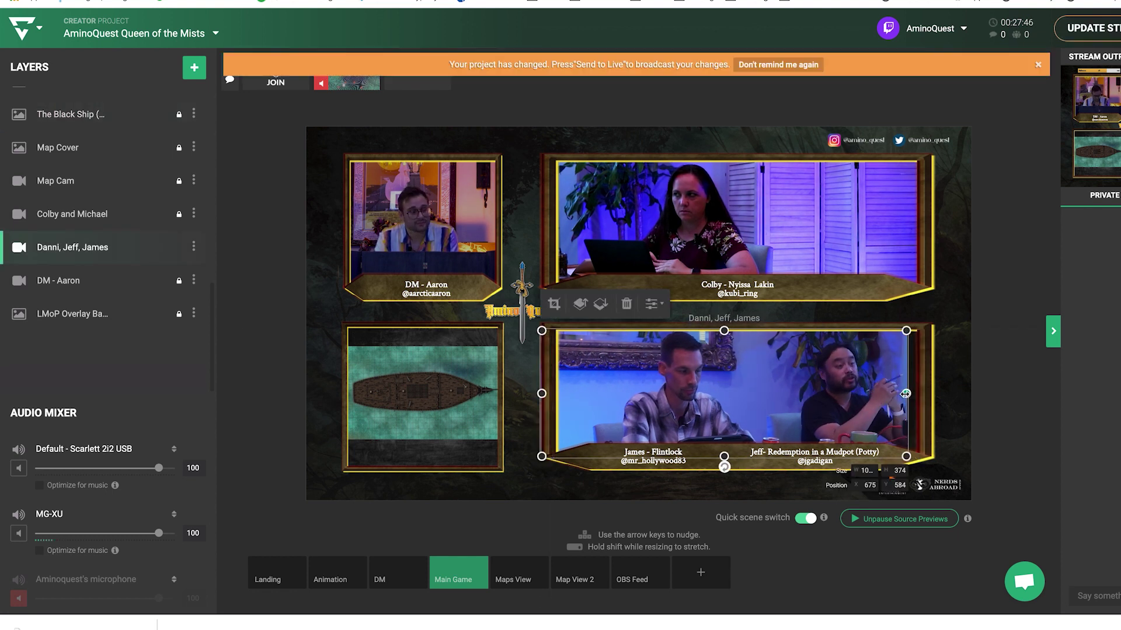
- Drag the lower-right camera layer's right edge outward to fill its gold frame
{"action": "left_click_drag", "start_coordinate": [905, 393], "coordinate": [922, 396]}
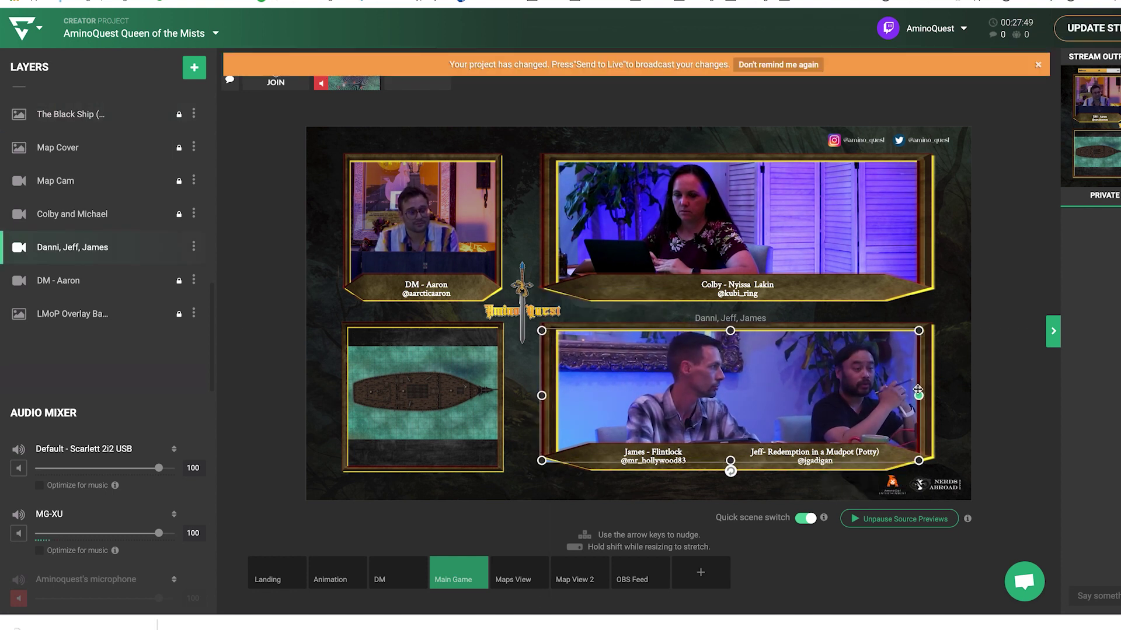